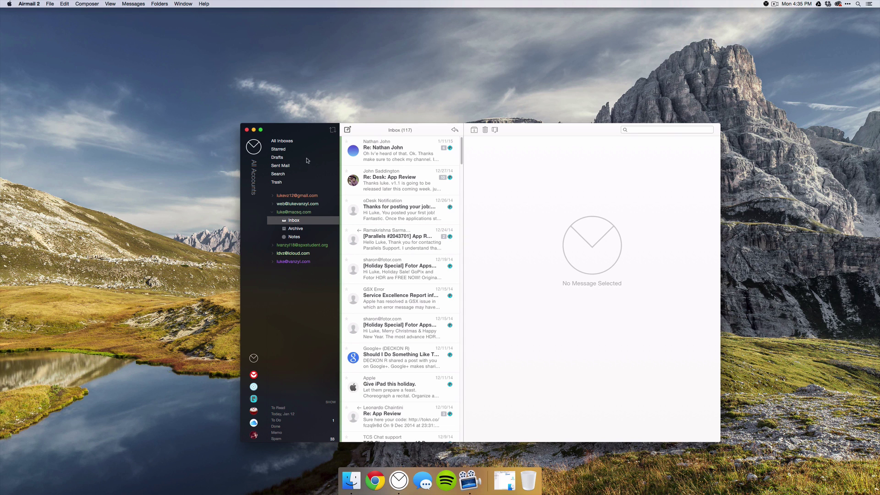
Shift the mail window slightly left, view each account's inbox alone, then return to All Accounts.
mouse_move(302, 131)
mouse_down()
mouse_move(387, 131)
mouse_move(289, 131)
mouse_up()
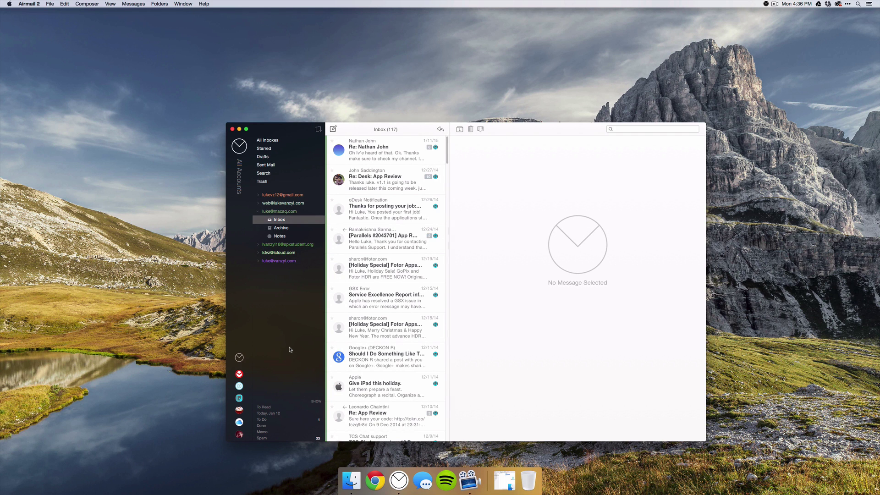
click(239, 375)
click(239, 386)
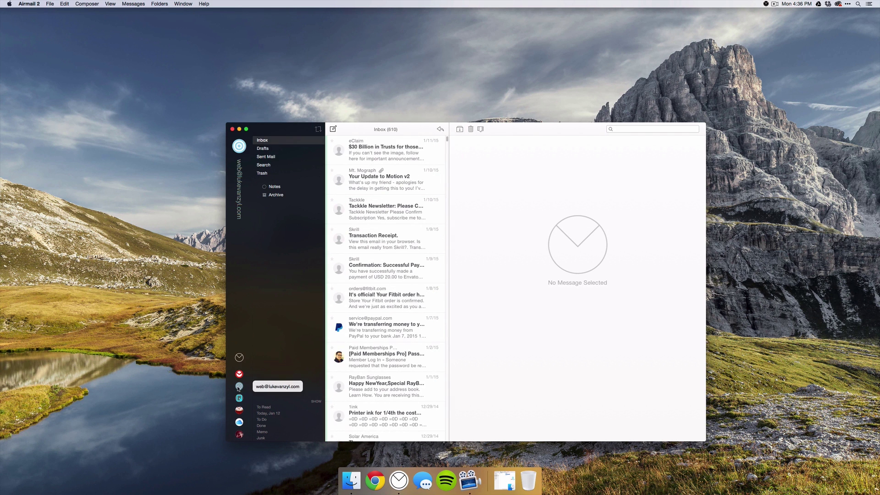
click(239, 398)
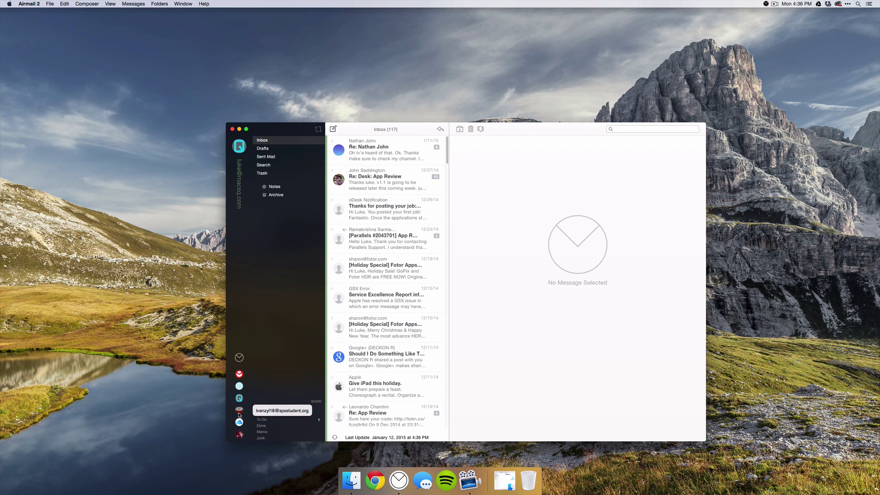
click(238, 410)
click(238, 357)
Open the newest inbox message and dismiss its actions menu without choosing anything.
click(279, 221)
right_click(389, 161)
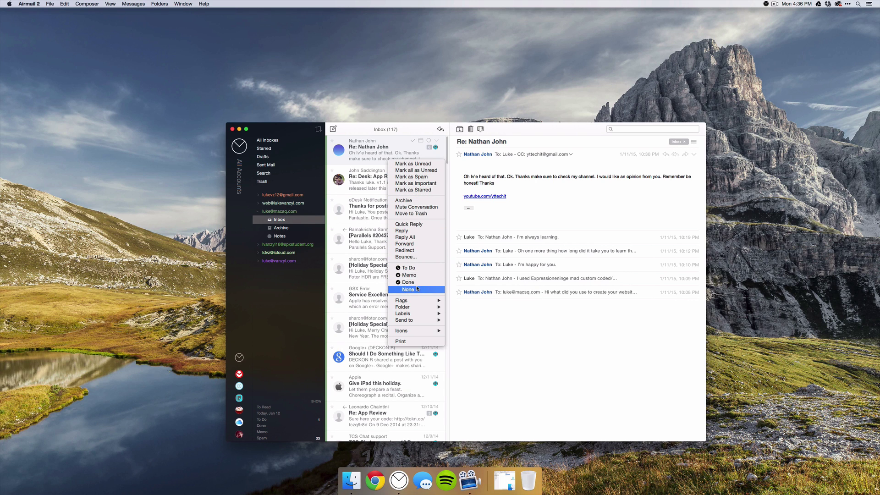
click(315, 304)
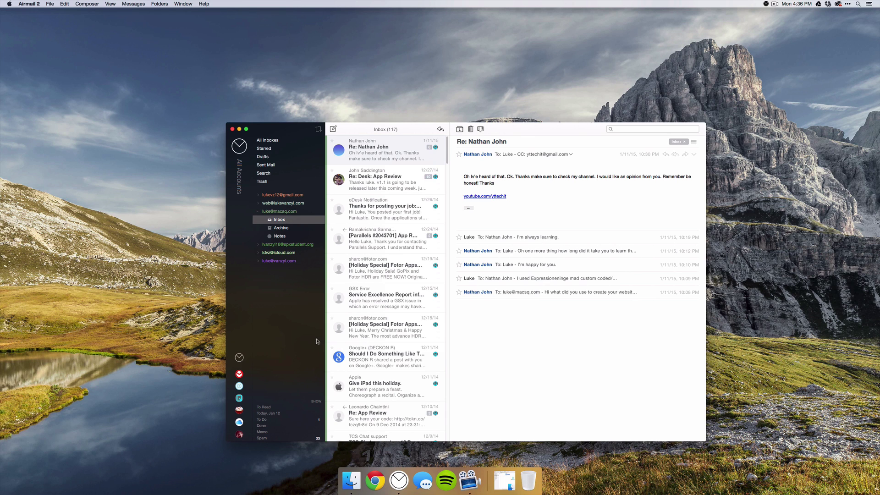
right_click(371, 159)
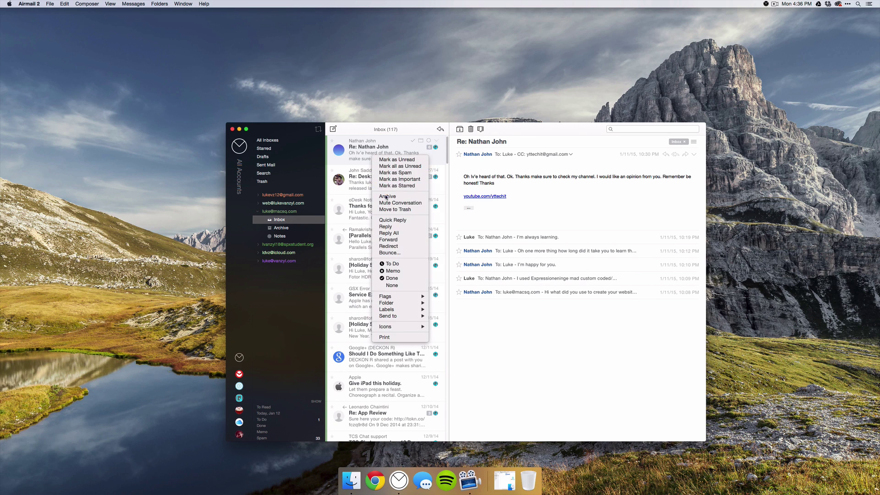
click(397, 278)
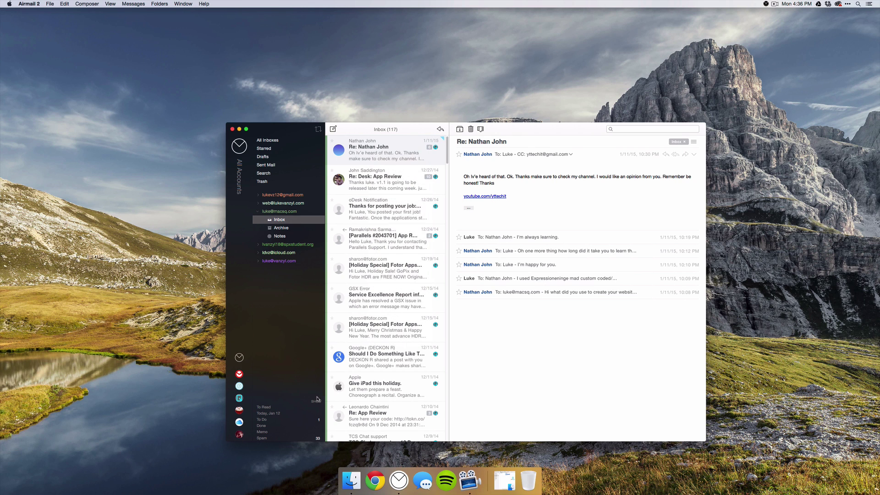
click(263, 425)
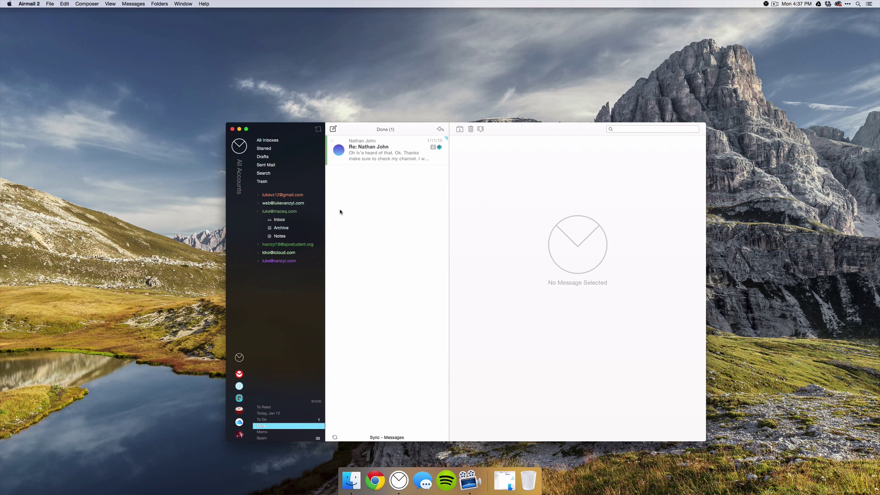
click(288, 222)
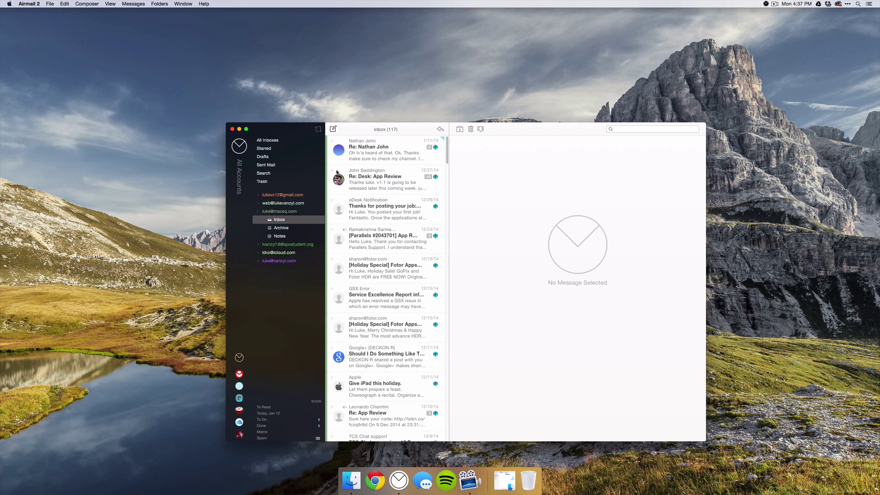
Start a new message and attach MS logo final.ai from the Artwork folder window.
click(333, 129)
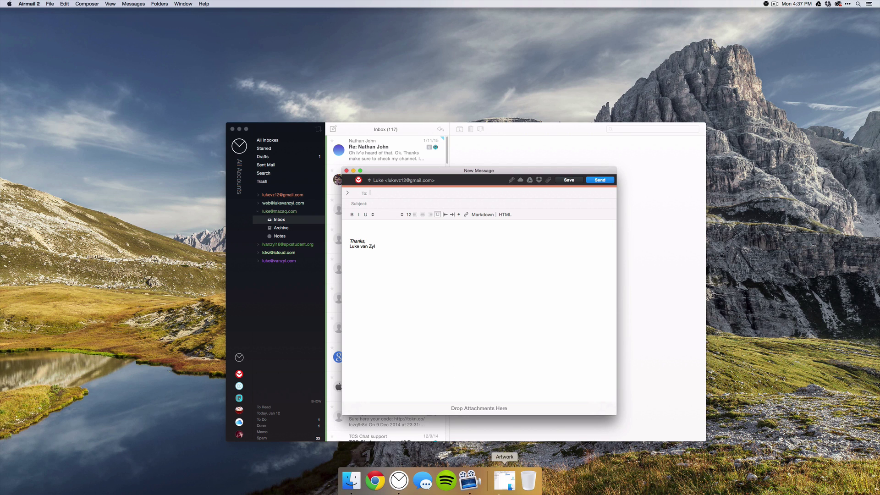
click(504, 480)
drag(764, 225, 439, 407)
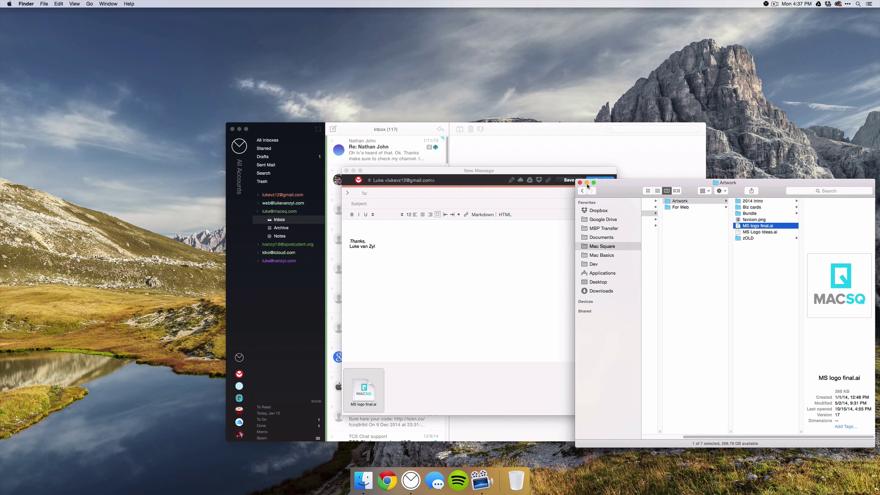
click(586, 183)
click(447, 312)
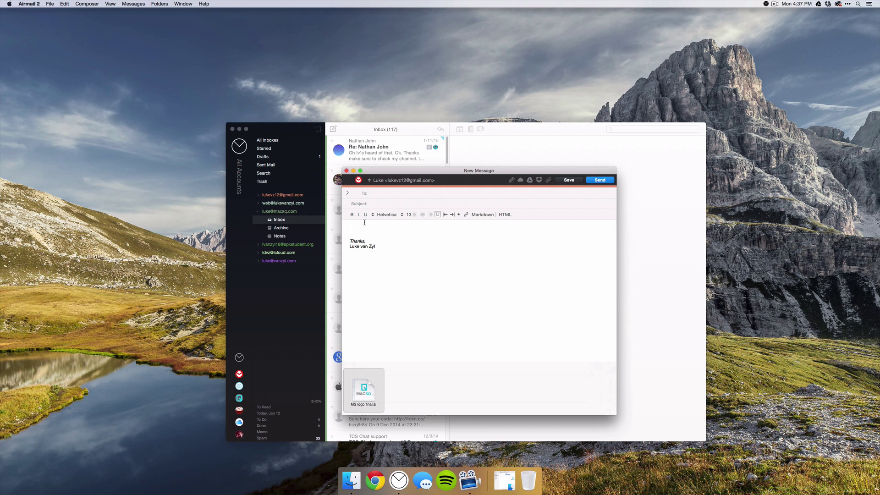
click(481, 215)
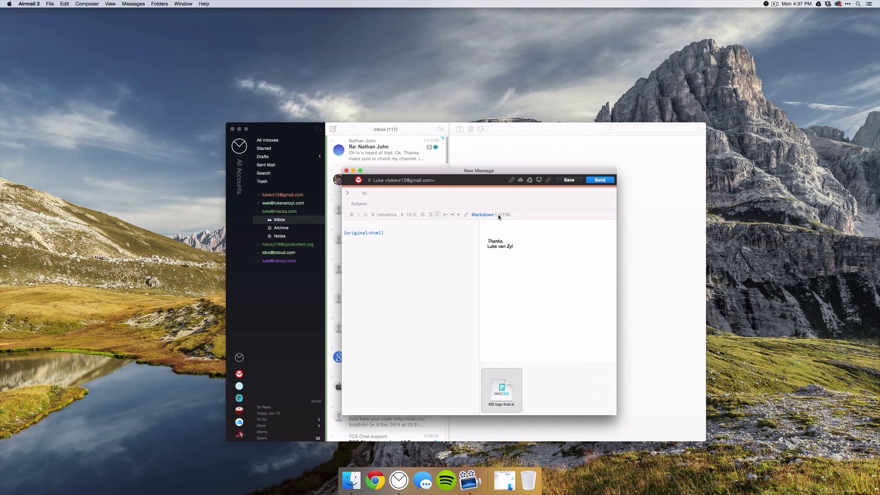
click(505, 215)
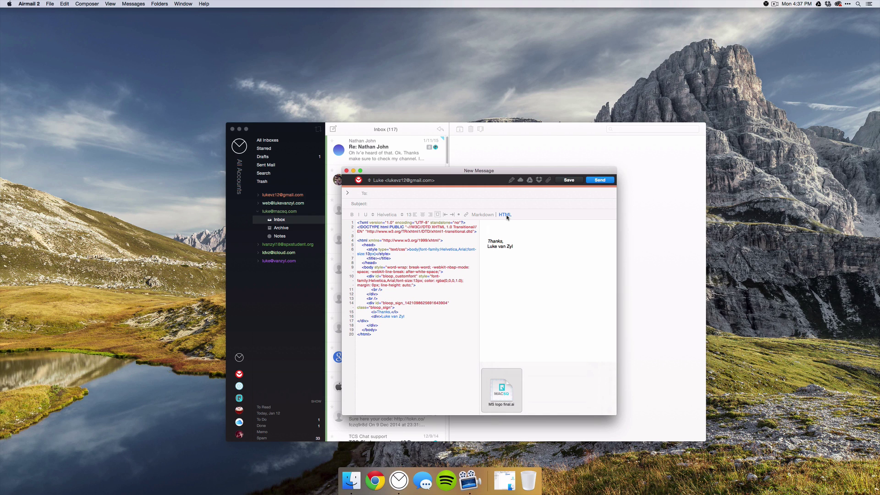
click(507, 216)
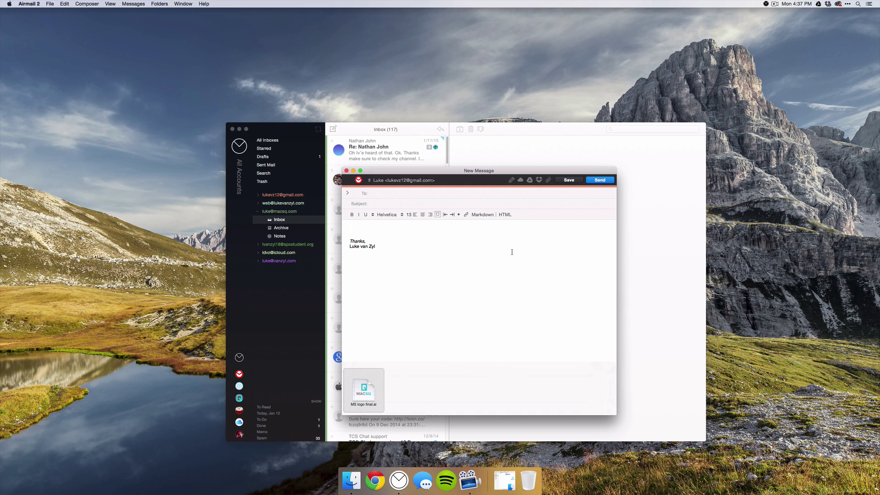
Share MS logo final.ai from Artwork as a Dropbox link and check Dropbox's recent files.
click(539, 183)
click(548, 231)
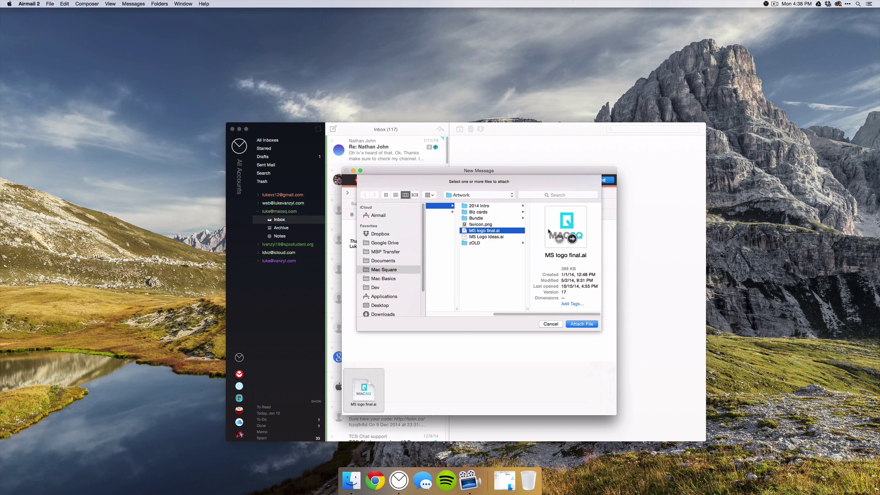
click(579, 324)
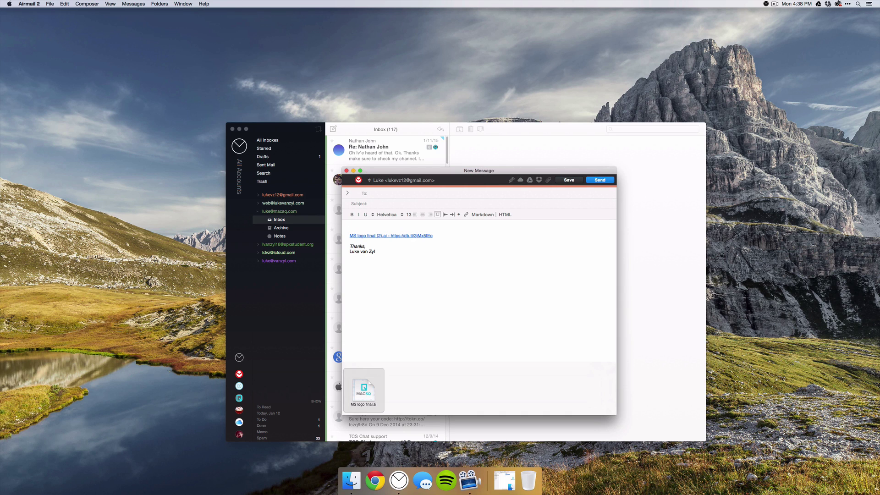
click(830, 4)
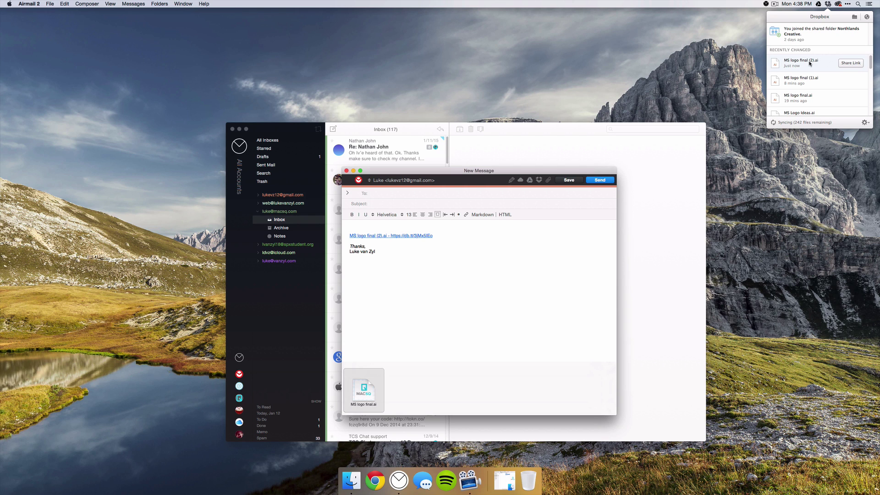
click(518, 241)
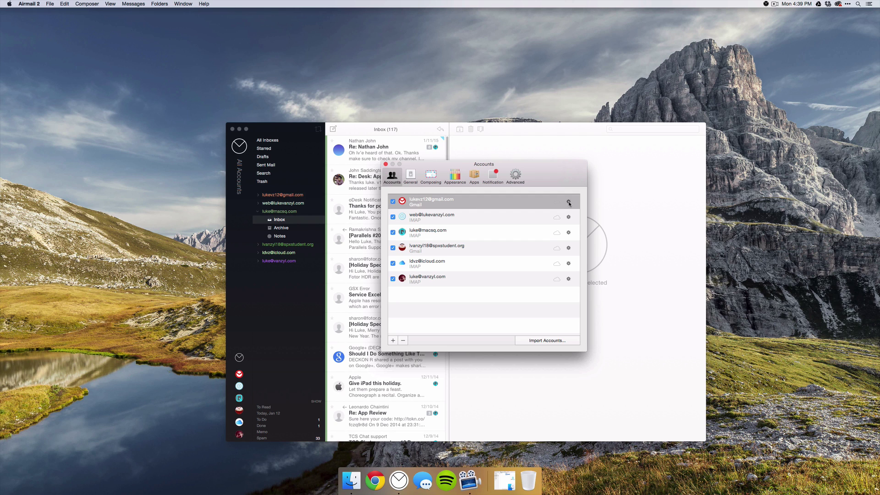
Keep the red envelope icon and set the first Gmail account's colour to a custom colour.
click(568, 202)
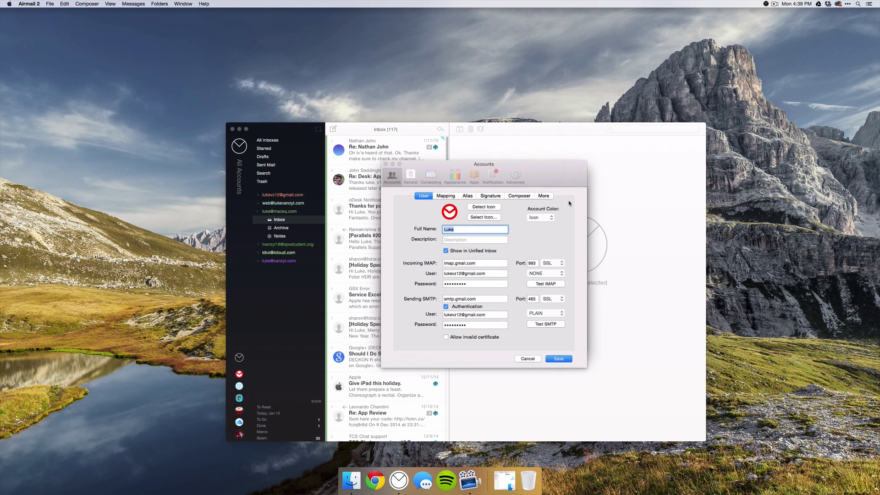
click(470, 217)
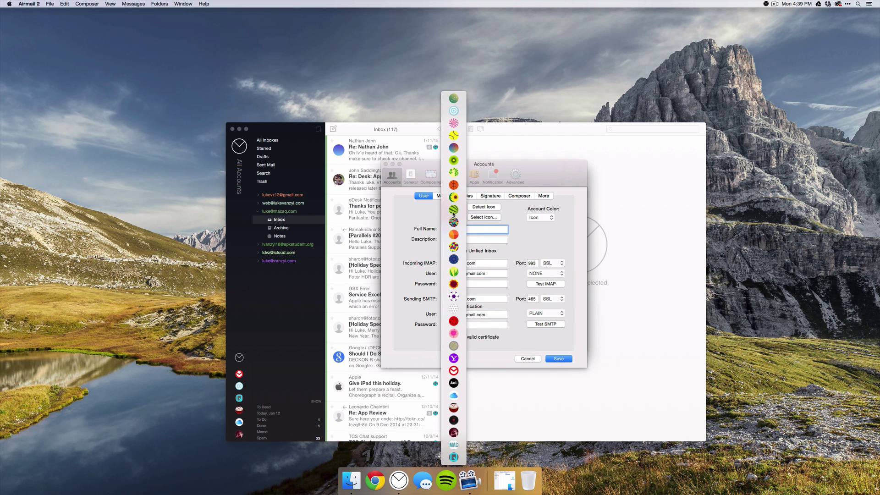
click(454, 370)
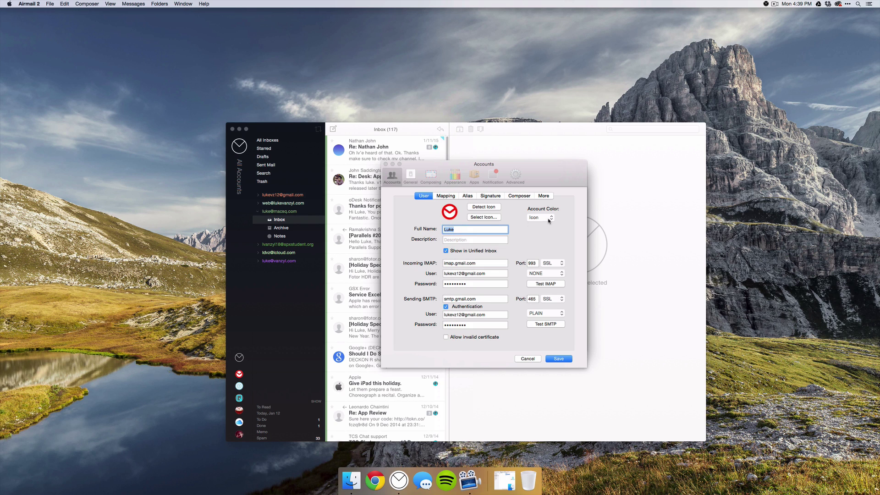
click(547, 217)
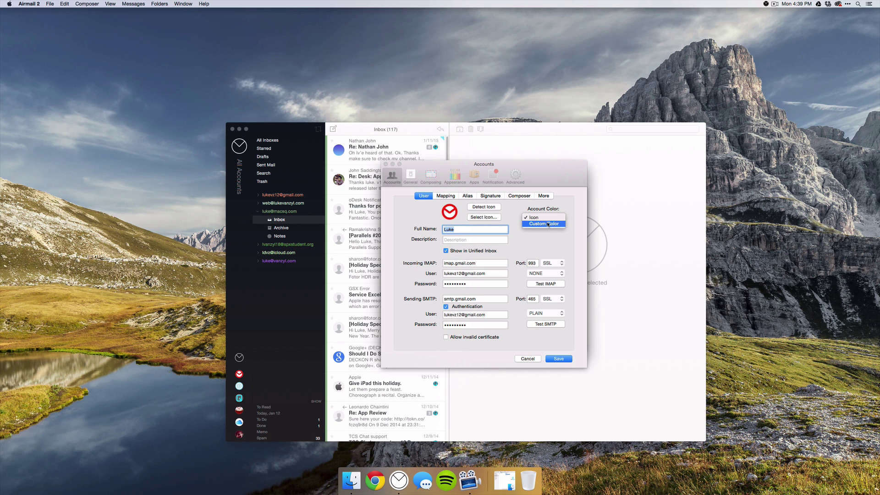
click(548, 224)
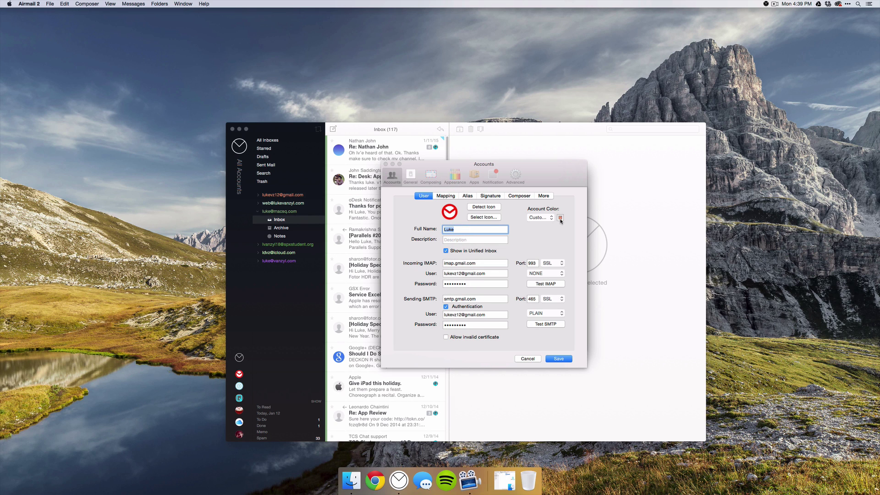
click(560, 218)
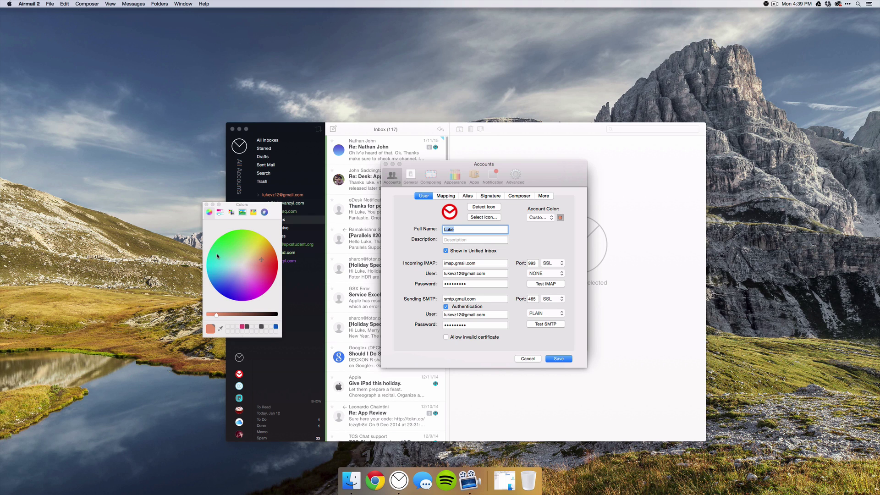
click(206, 205)
Review the account signature, keeping Helvetica and checking its HTML source, then view the Services settings.
click(491, 196)
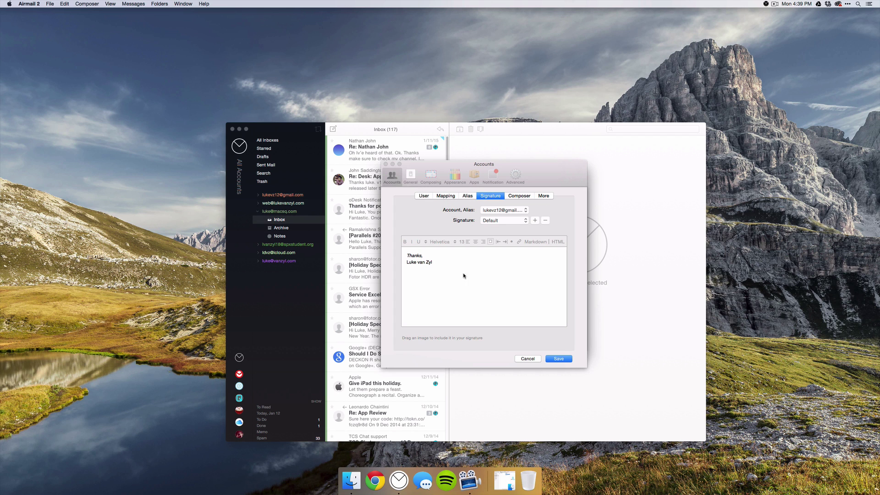
click(464, 290)
click(451, 242)
click(489, 248)
click(557, 242)
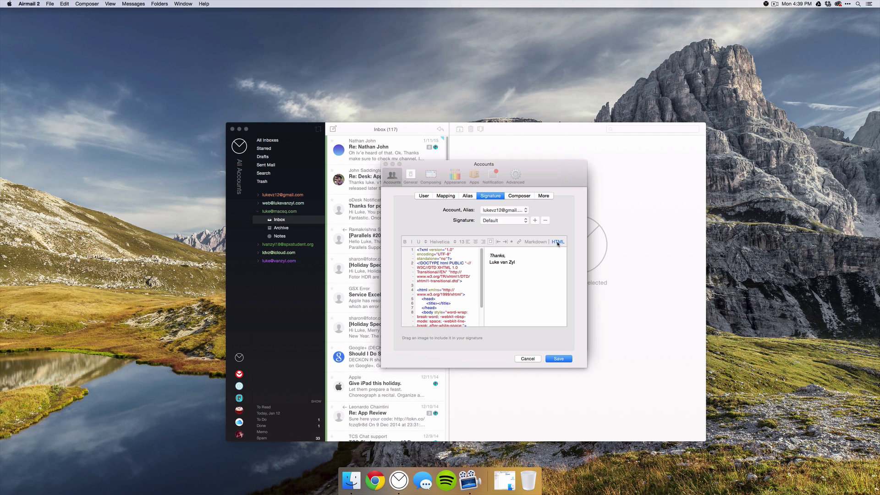
click(559, 242)
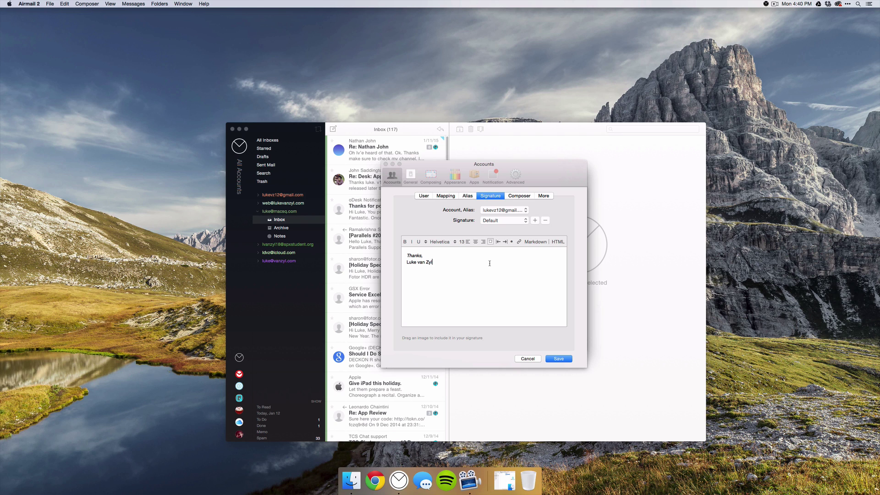
click(474, 177)
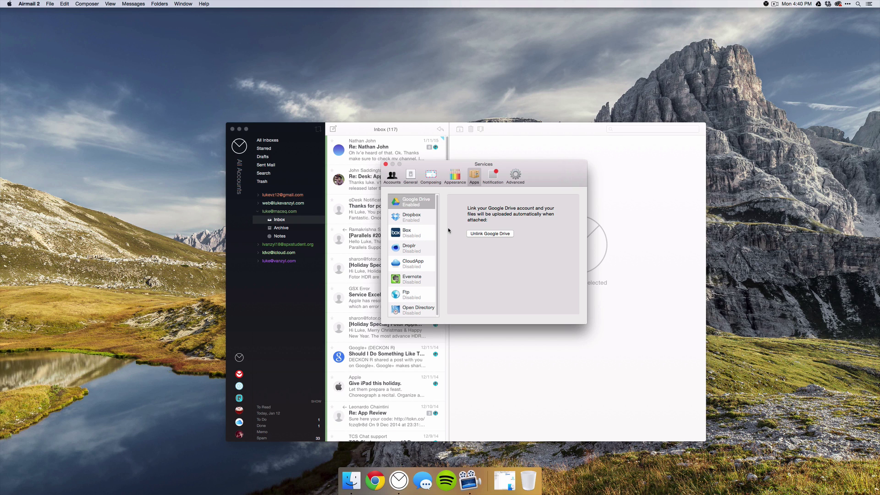
Look through the Accounts, Composing, Notification and General preference tabs.
key(super+1)
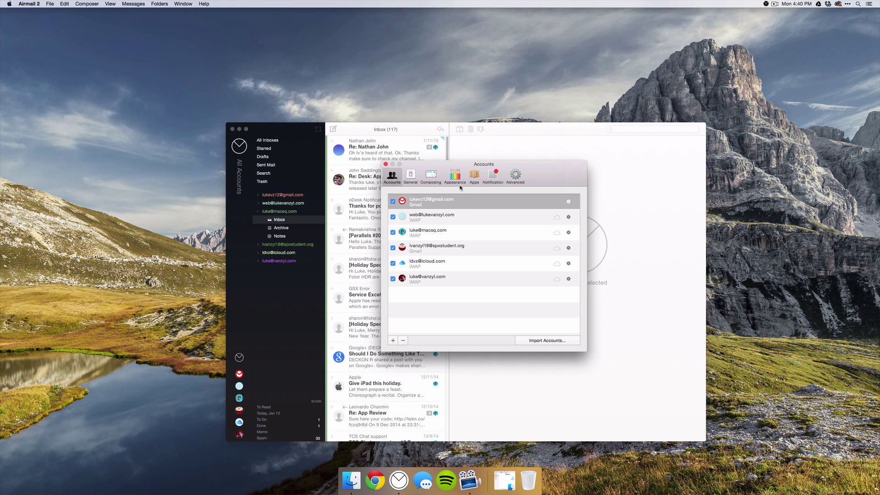
click(437, 180)
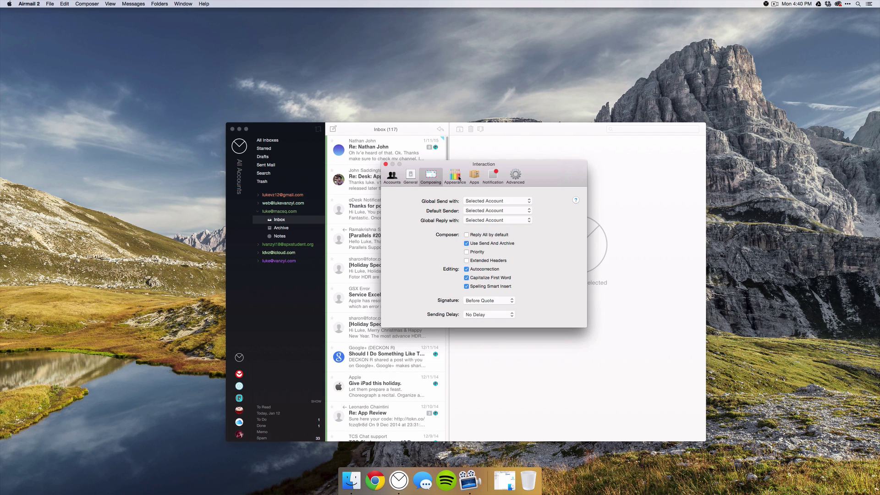
click(492, 177)
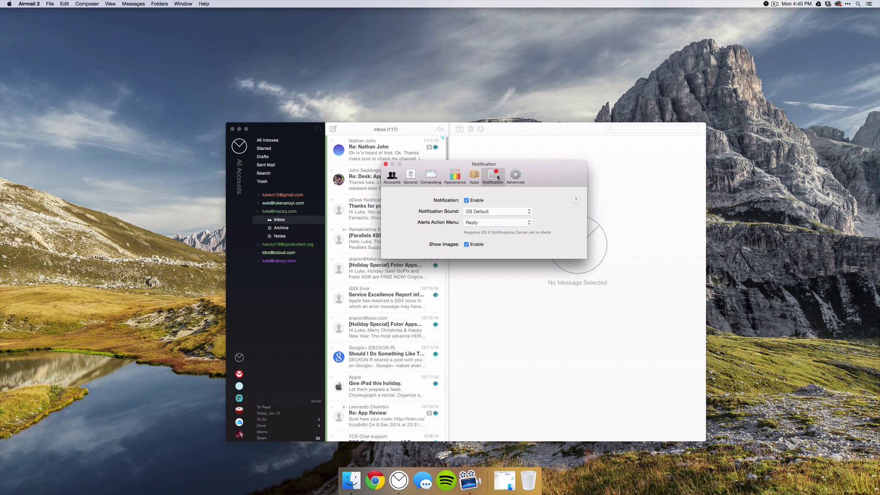
click(413, 176)
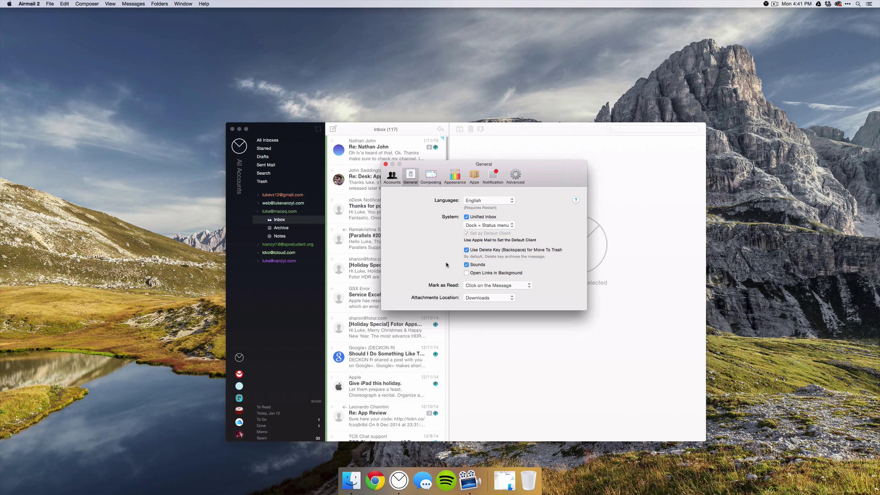
Close the Preferences window, leaving the main window on the Inbox.
click(386, 164)
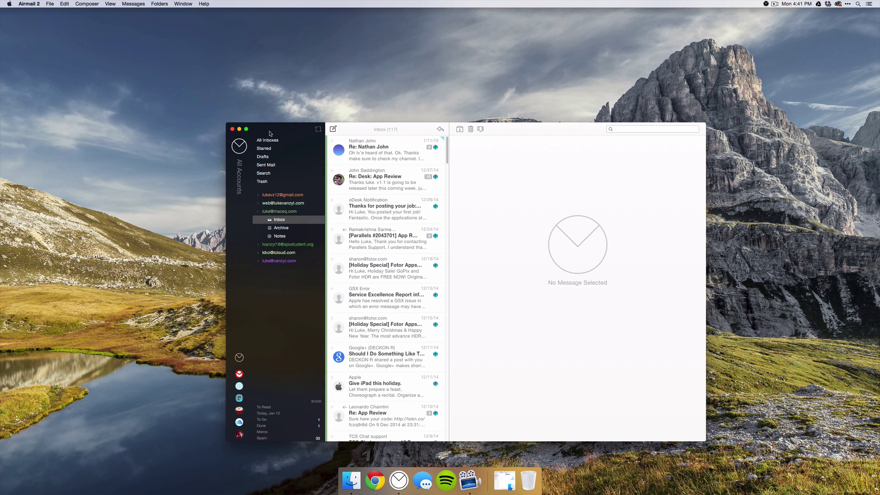